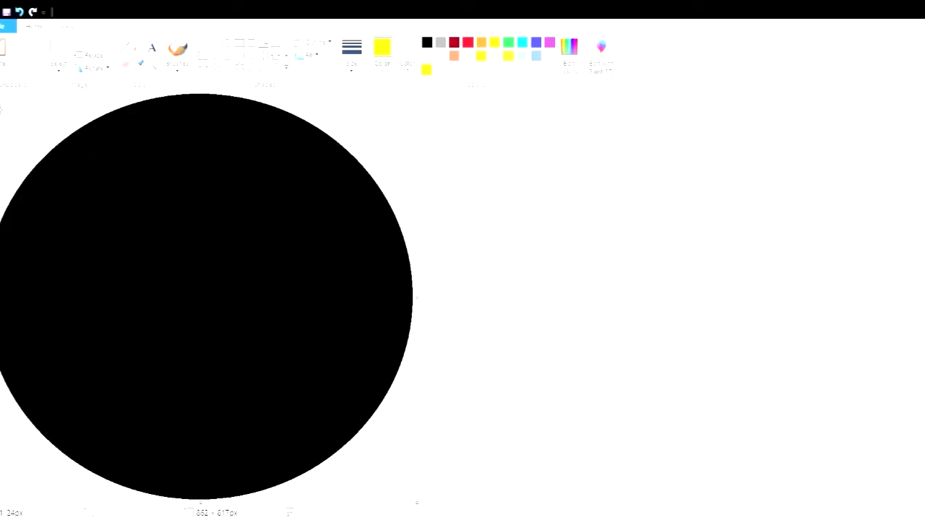
- Draw a yellow ellipse outline about 723 × 760 px inside the black circle
left_click_drag(1, 105, 371, 467)
mouse_move(226, 314)
left_mouse_down()
mouse_move(217, 314)
mouse_move(239, 318)
left_mouse_up()
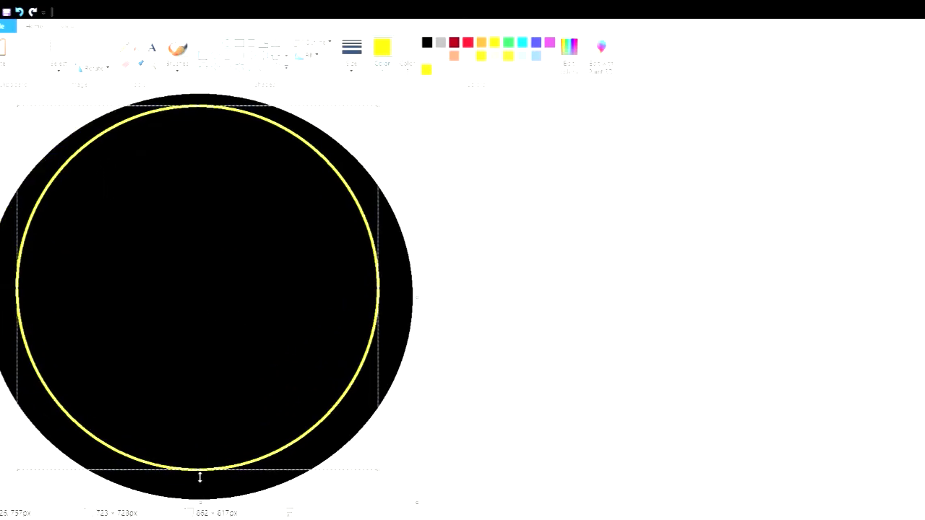
left_click_drag(200, 477, 201, 493)
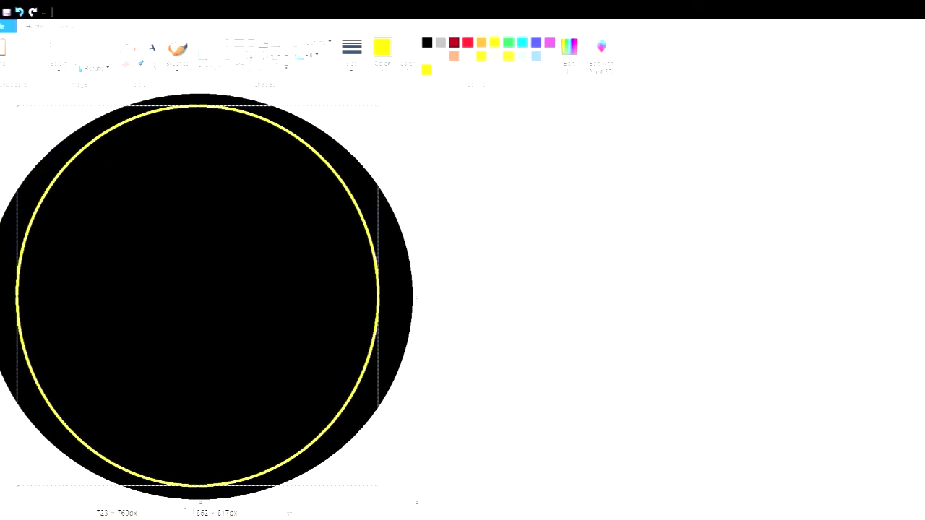
- Brush over the lower arc of the yellow ellipse in black, leaving the upper part as a headband
left_click(178, 50)
left_click(427, 42)
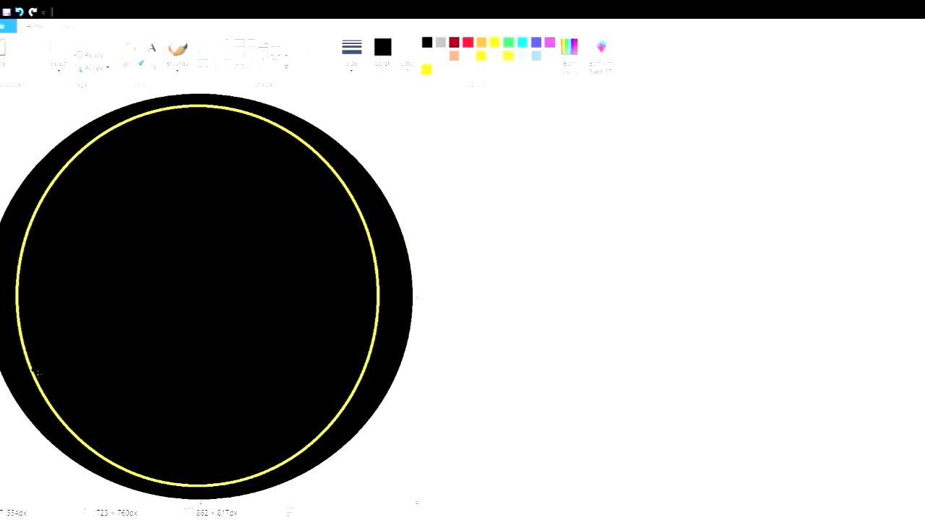
mouse_move(37, 373)
left_mouse_down()
mouse_move(48, 409)
mouse_move(85, 447)
mouse_move(148, 481)
mouse_move(261, 483)
mouse_move(325, 439)
left_mouse_up()
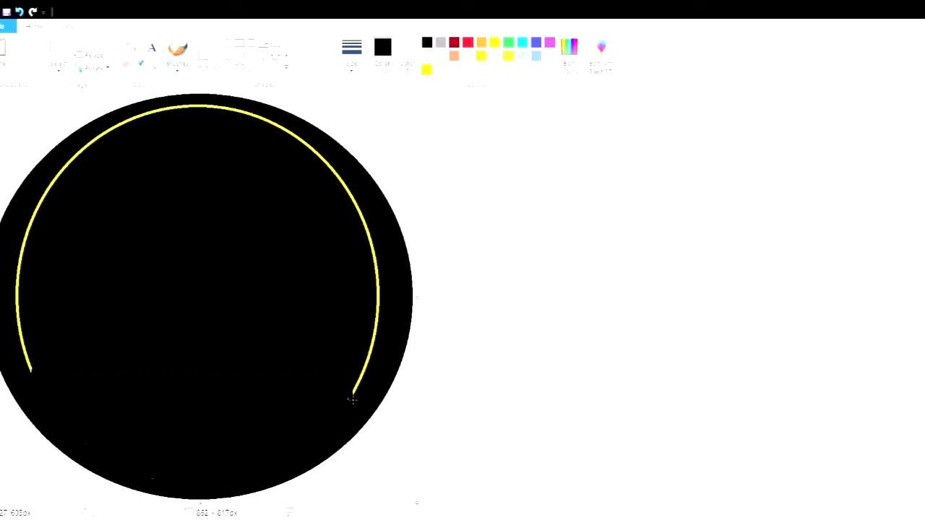
- Draw a narrow upright yellow ellipse about 139 × 280 px over the headband's left end as an ear cup
left_click(426, 70)
left_click_drag(2, 260, 85, 378)
left_click_drag(39, 254, 51, 234)
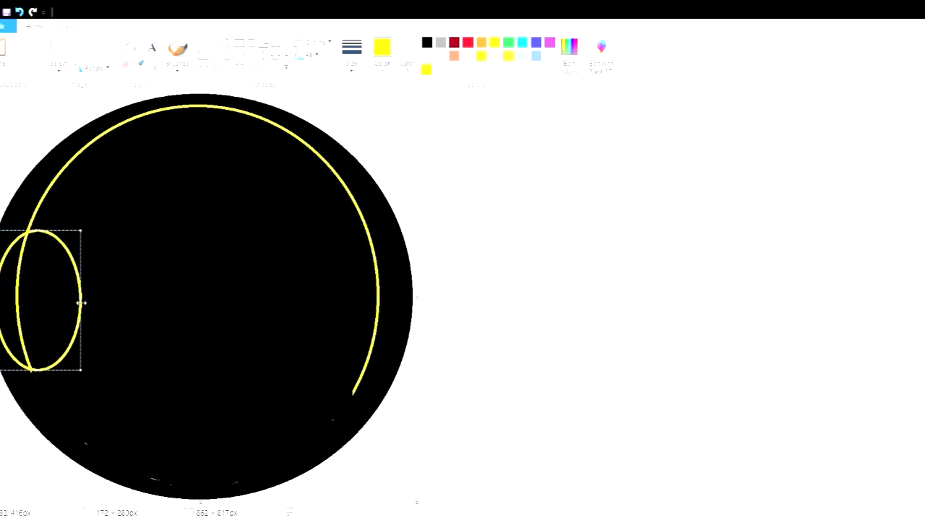
left_click_drag(81, 302, 69, 303)
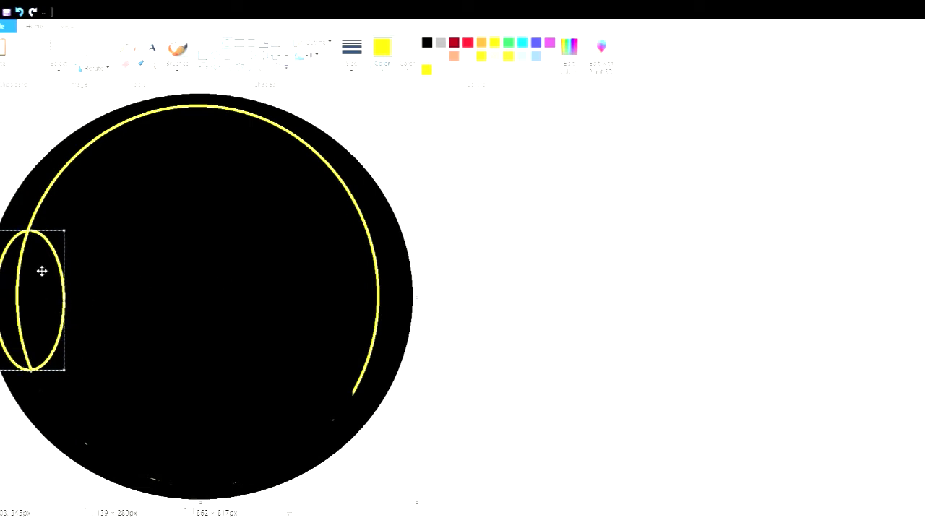
- Paint out the inner side of the left ear cup in black and close it with a straight vertical yellow line
left_click(162, 308)
left_click(426, 44)
left_click(207, 42)
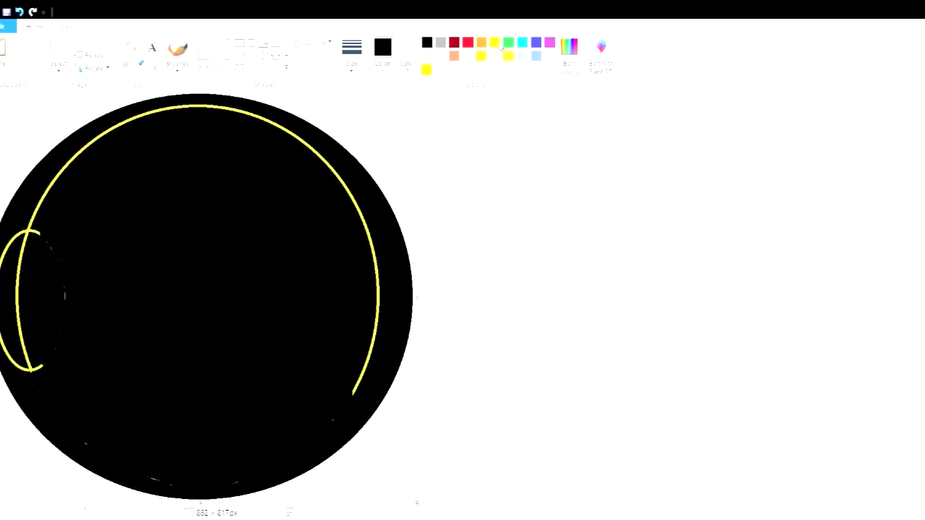
left_click(427, 69)
left_click_drag(44, 238, 46, 371)
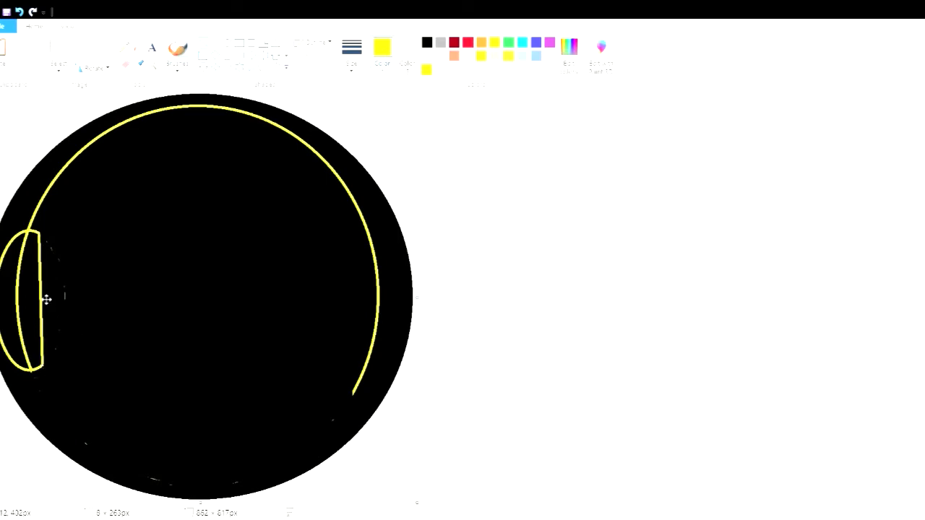
left_click_drag(46, 284, 47, 299)
- Trim the headband's right end in black and draw an upright yellow ellipse over it as the right ear cup
left_click(178, 49)
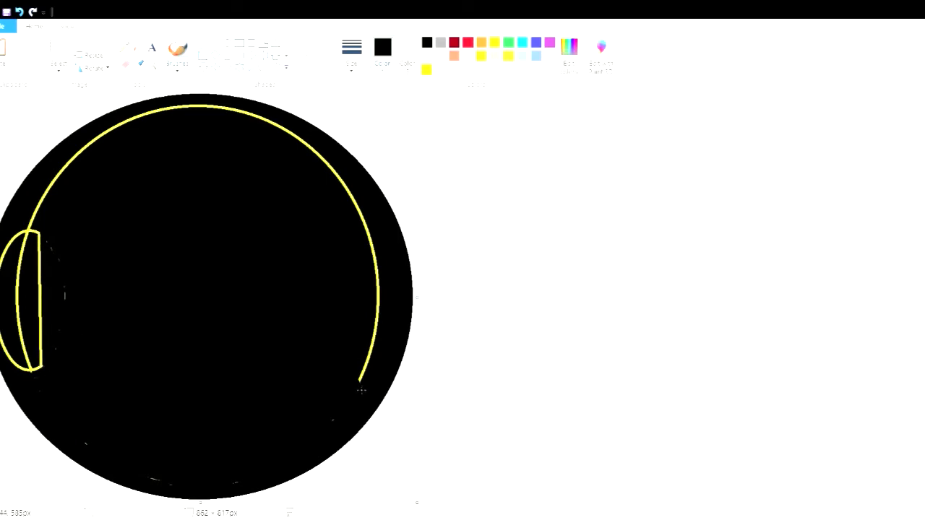
left_click(494, 43)
left_click_drag(397, 231, 345, 370)
left_click_drag(369, 312, 369, 292)
left_click_drag(340, 332, 350, 349)
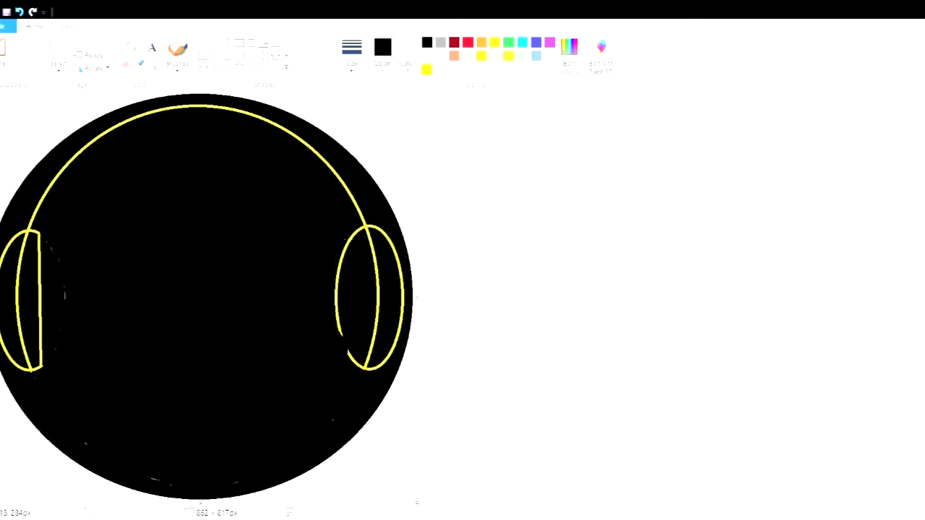
mouse_move(354, 243)
left_mouse_down()
mouse_move(342, 274)
mouse_move(347, 329)
left_mouse_up()
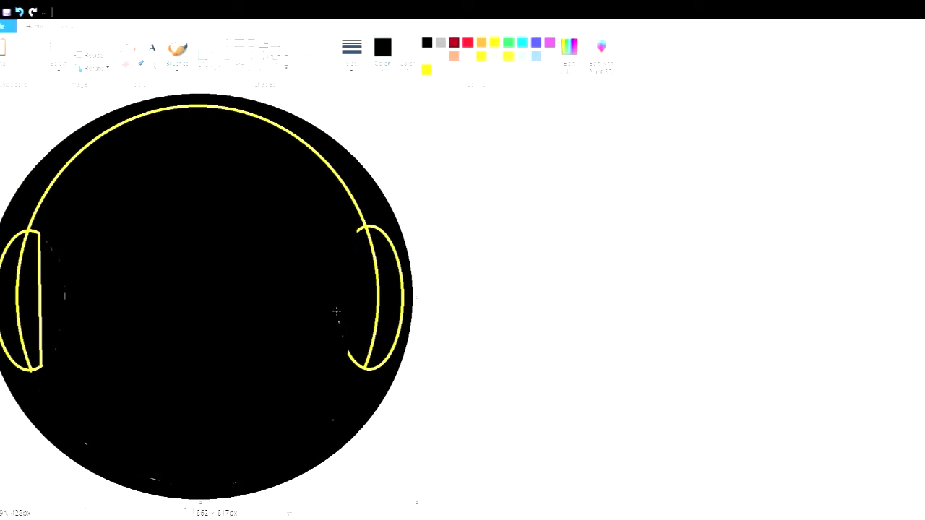
key("ctrl+z")
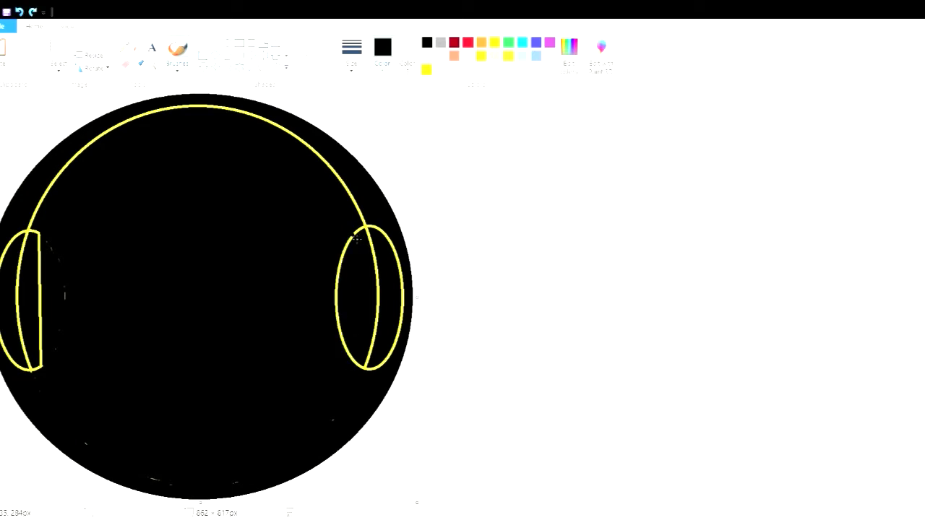
- Paint out the inner side of the right ear cup in black and close it with a straight vertical yellow line
left_click_drag(355, 233, 336, 288)
mouse_move(365, 346)
left_mouse_down()
mouse_move(338, 318)
mouse_move(344, 311)
left_mouse_up()
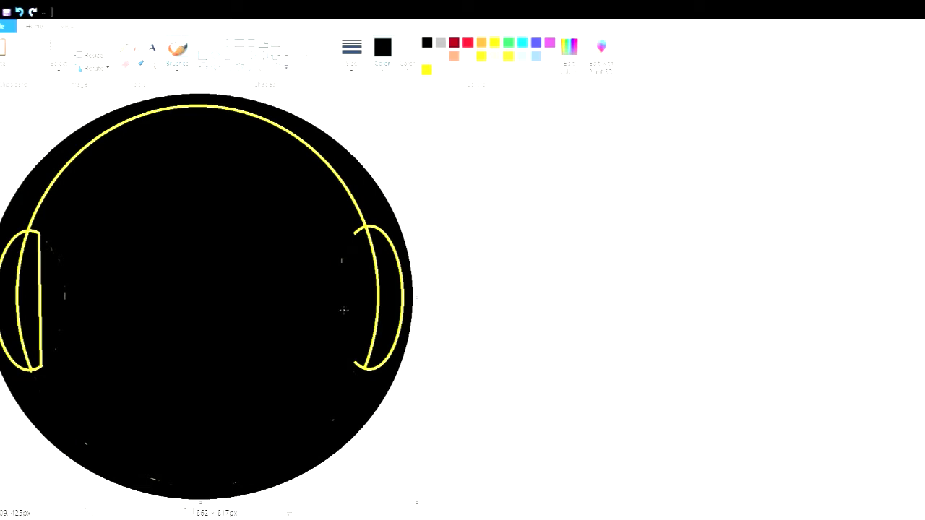
left_click(494, 42)
mouse_move(353, 233)
left_mouse_down()
mouse_move(356, 367)
mouse_move(354, 231)
left_mouse_up()
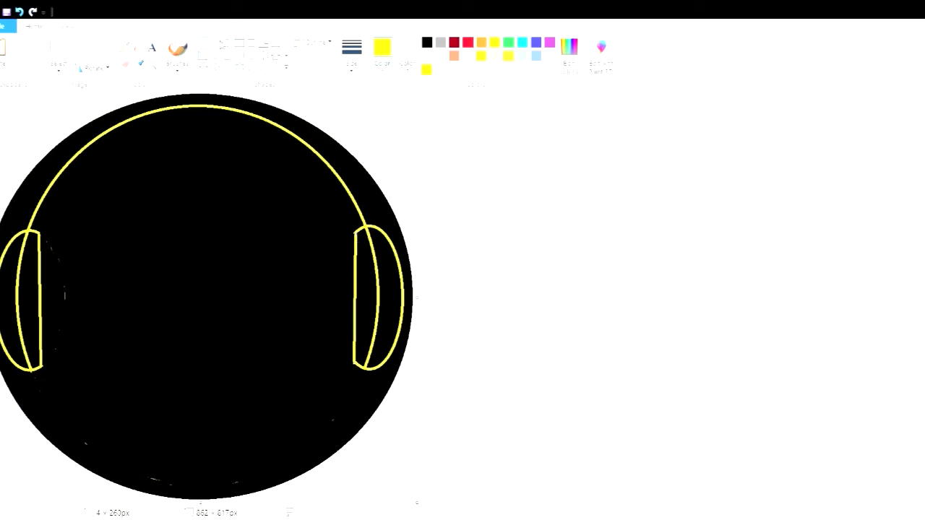
- Fill both ear cups with yellow
left_click(139, 46)
left_click(361, 243)
left_click(392, 268)
left_click(34, 286)
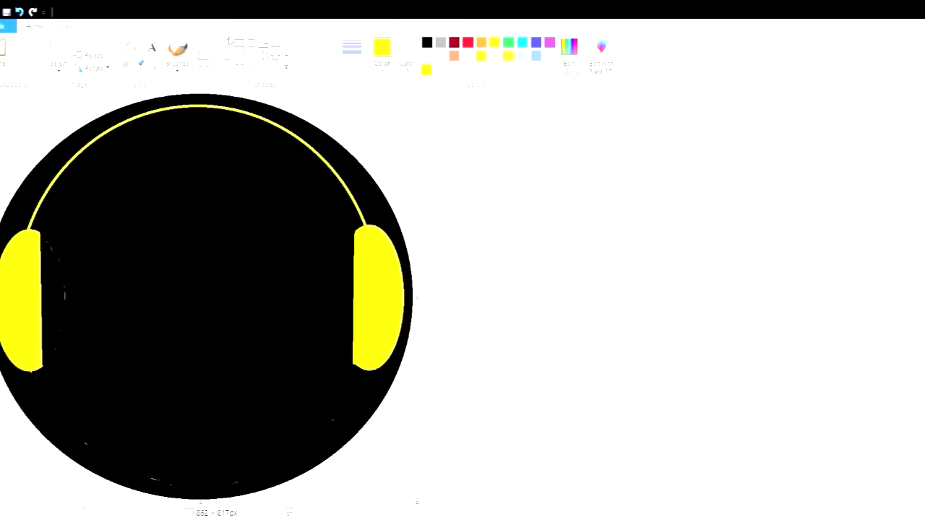
- Draw the letters OH MY in yellow beneath the top of the headband, using an ellipse and straight lines
left_click(233, 41)
left_click_drag(139, 123, 165, 161)
left_click_drag(169, 123, 170, 158)
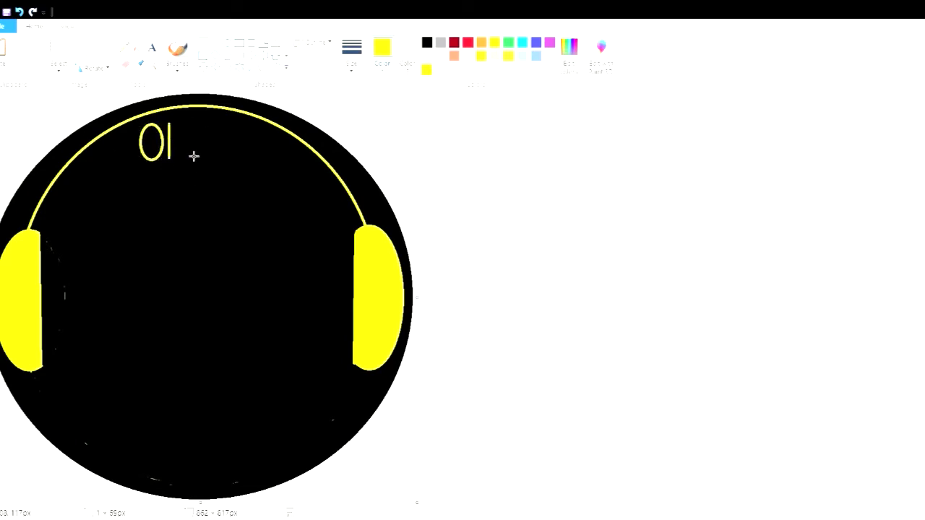
mouse_move(190, 123)
left_mouse_down()
mouse_move(190, 159)
mouse_move(191, 143)
left_mouse_up()
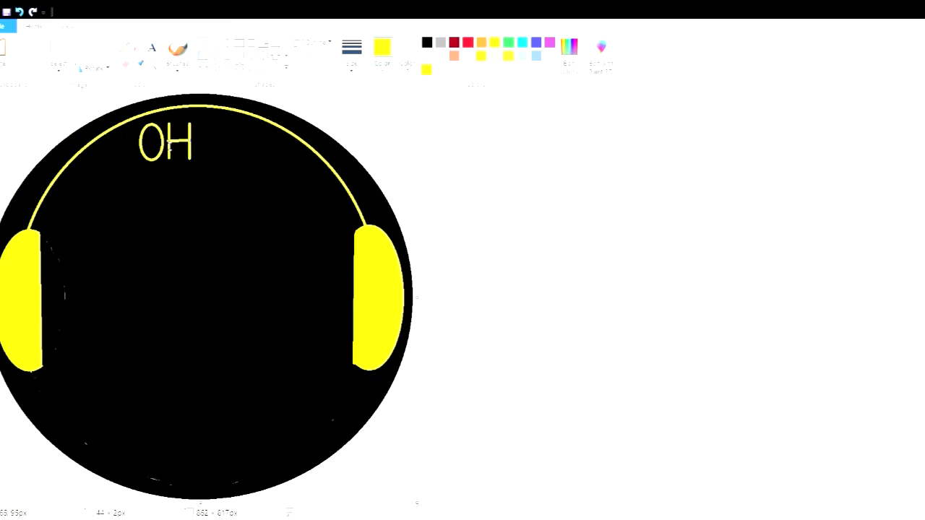
mouse_move(171, 146)
left_mouse_down()
mouse_move(209, 128)
mouse_move(216, 134)
mouse_move(213, 126)
mouse_move(231, 145)
mouse_move(219, 137)
mouse_move(243, 129)
mouse_move(244, 162)
left_mouse_up()
left_click(225, 147)
mouse_move(248, 124)
left_mouse_down()
mouse_move(263, 144)
mouse_move(258, 163)
left_mouse_up()
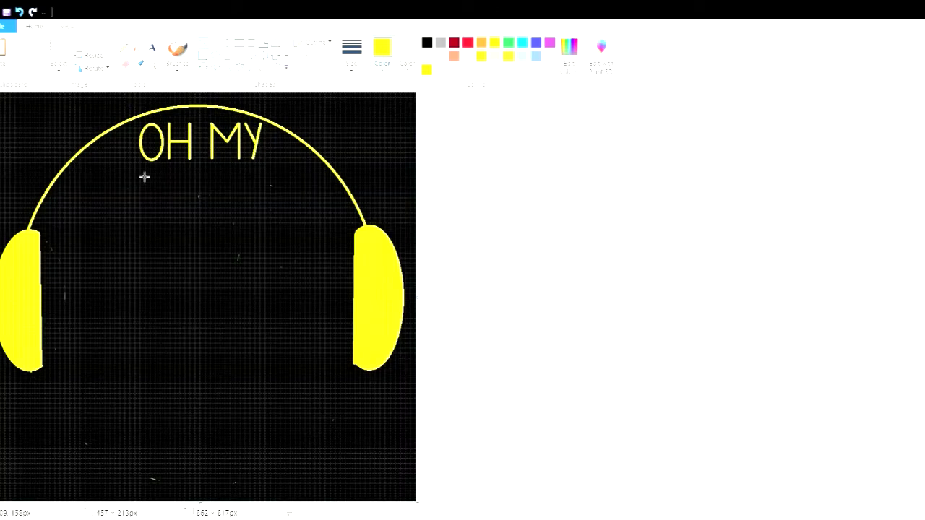
- Draw the straight outer edges of a large yellow block letter P below OH MY
mouse_move(87, 173)
left_mouse_down()
mouse_move(93, 258)
mouse_move(114, 258)
mouse_move(127, 179)
left_mouse_up()
mouse_move(116, 258)
left_mouse_down()
mouse_move(117, 221)
mouse_move(126, 220)
left_mouse_up()
mouse_move(130, 177)
left_mouse_down()
mouse_move(131, 219)
mouse_move(154, 208)
left_mouse_up()
left_click(145, 194)
key("ctrl+z")
- Add the curved bowl of the letter P, rotating the shape into position, and paint over any excess in black
mouse_move(129, 178)
left_mouse_down()
mouse_move(132, 218)
mouse_move(157, 188)
mouse_move(160, 220)
mouse_move(137, 202)
mouse_move(133, 175)
left_mouse_up()
left_click(95, 68)
left_click(117, 116)
left_click(95, 69)
left_click(109, 120)
left_click(94, 68)
left_click(106, 119)
left_click(181, 53)
left_click(427, 42)
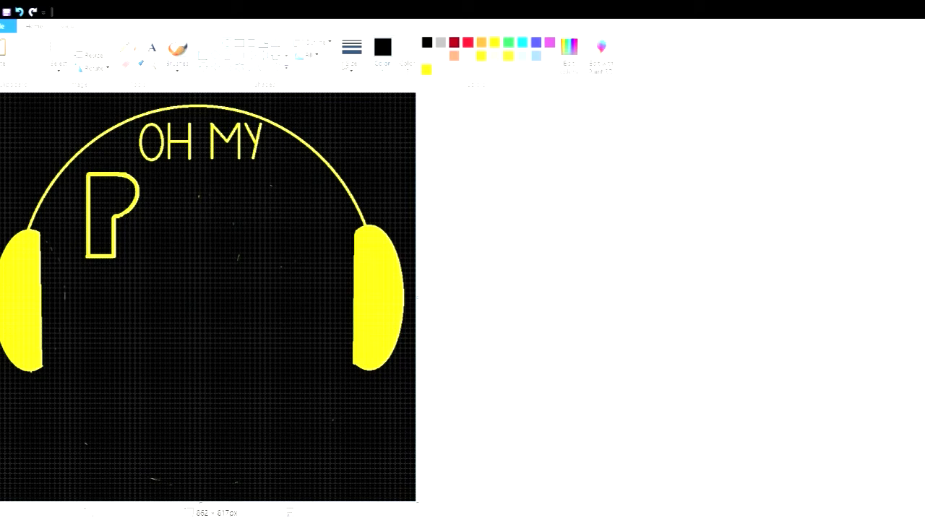
- Draw a small yellow ellipse inside the P's bowl and a large thick one about 194 × 177 px beside it as the letter O
left_click(427, 70)
left_click_drag(113, 187, 253, 262)
left_click(255, 193)
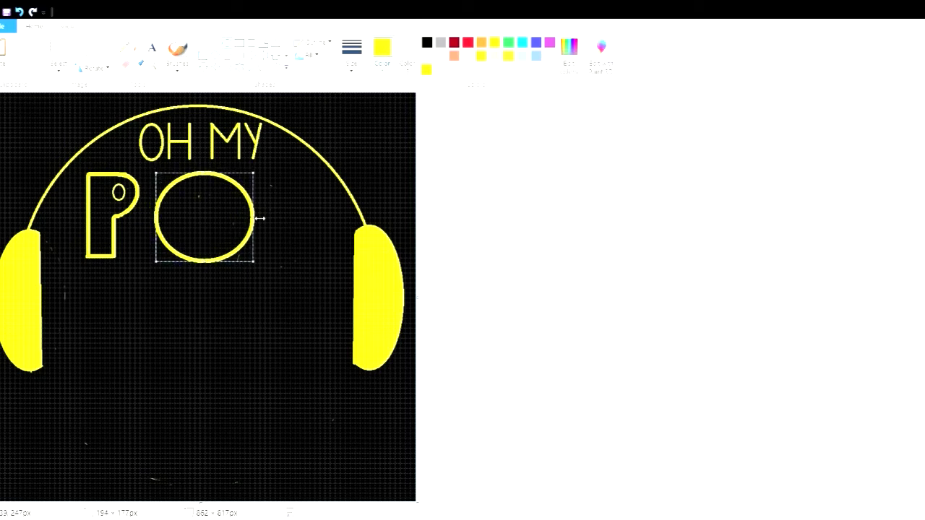
left_click_drag(260, 219, 256, 219)
- Draw a thinner upright yellow ellipse about 95 × 122 px inside the large letter O
left_click(352, 55)
left_click(365, 139)
left_click(304, 223)
mouse_move(188, 191)
left_mouse_down()
mouse_move(237, 245)
mouse_move(211, 224)
mouse_move(207, 189)
left_mouse_up()
key("ctrl+KP_Subtract")
key("ctrl+KP_Subtract")
key("ctrl+KP_Subtract")
left_click_drag(206, 247, 206, 251)
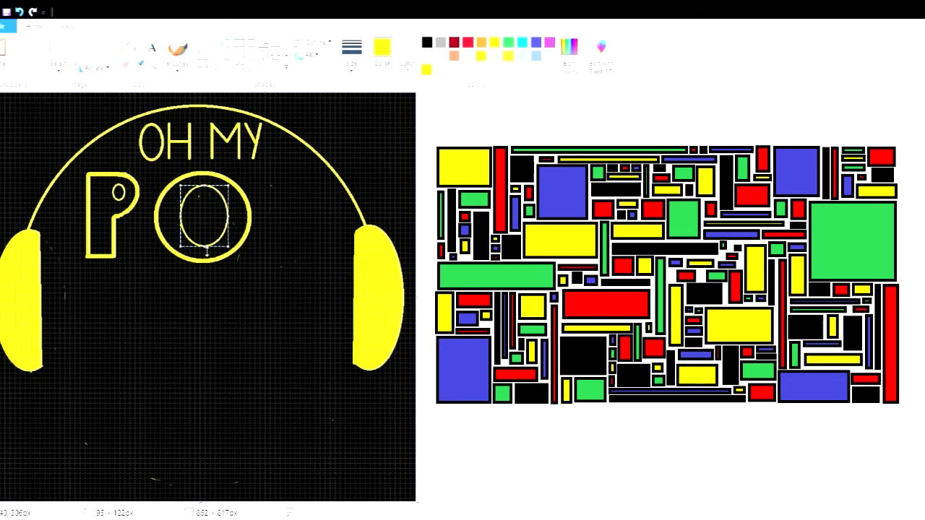
left_click(321, 130)
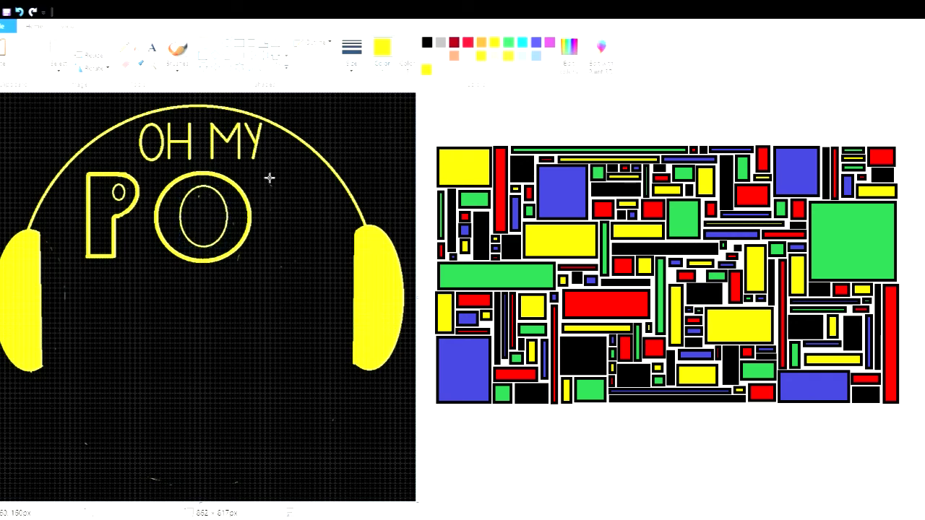
- Draw the thick yellow outline of a large letter D beside the O, using straight lines and a rounded right side
mouse_move(269, 178)
left_mouse_down()
mouse_move(265, 263)
mouse_move(269, 178)
left_mouse_up()
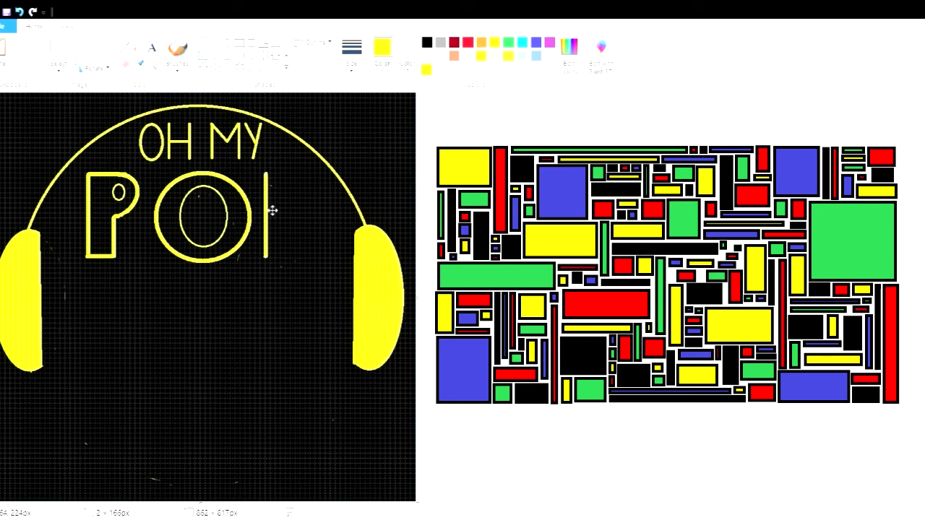
left_click_drag(273, 210, 274, 211)
left_click(380, 159)
left_click_drag(272, 178, 306, 178)
left_click_drag(271, 262, 299, 258)
mouse_move(302, 178)
left_mouse_down()
mouse_move(299, 258)
mouse_move(330, 196)
mouse_move(316, 238)
mouse_move(340, 254)
mouse_move(316, 257)
left_mouse_up()
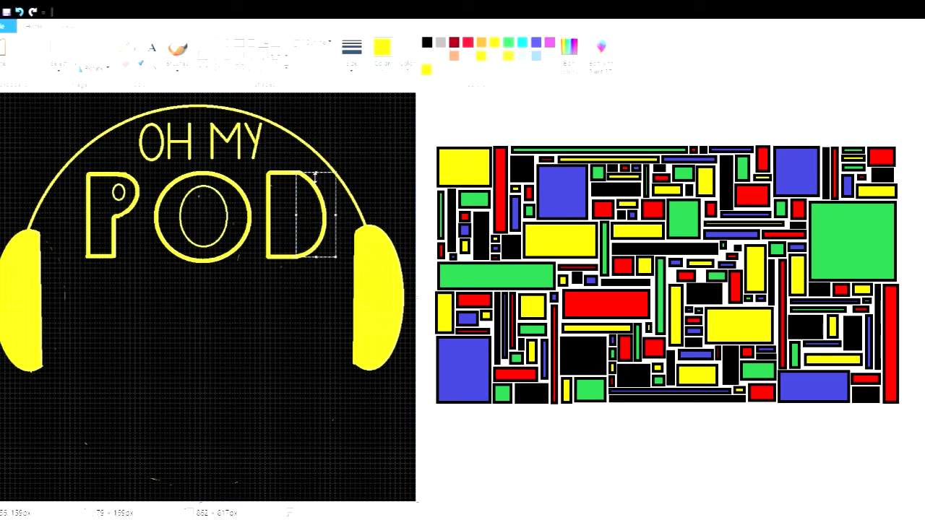
left_click(269, 298)
- Draw a thin yellow half-round outline inside the D and underline POD with a horizontal line about 396 px long
left_click(427, 44)
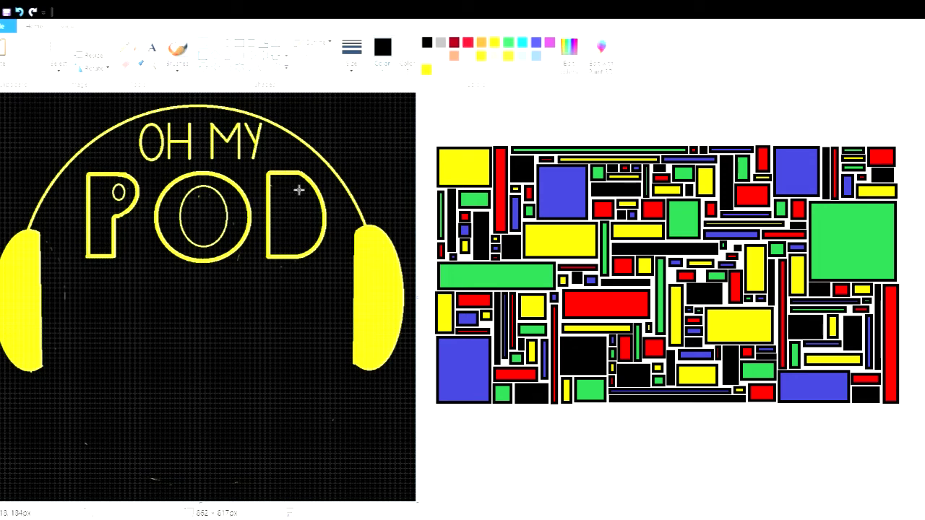
left_click_drag(292, 184, 292, 249)
left_click(426, 70)
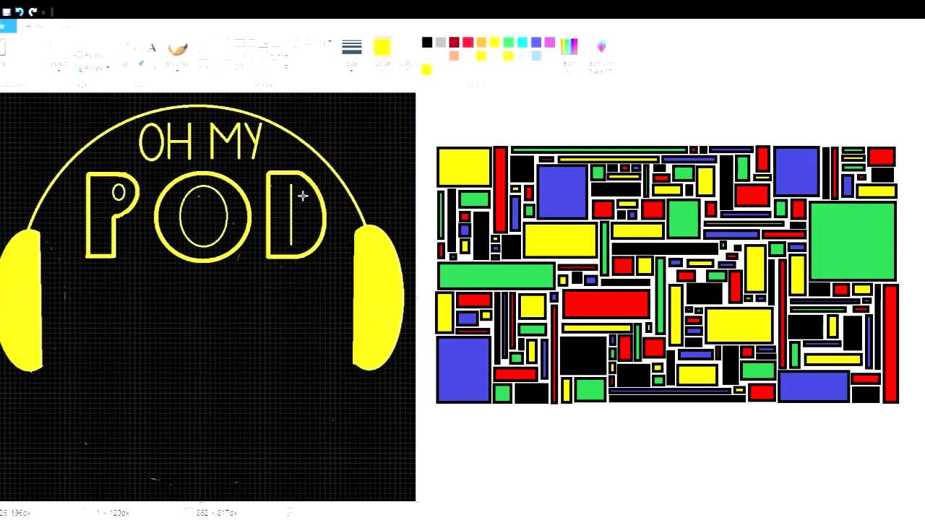
left_click_drag(303, 195, 319, 225)
left_click(367, 170)
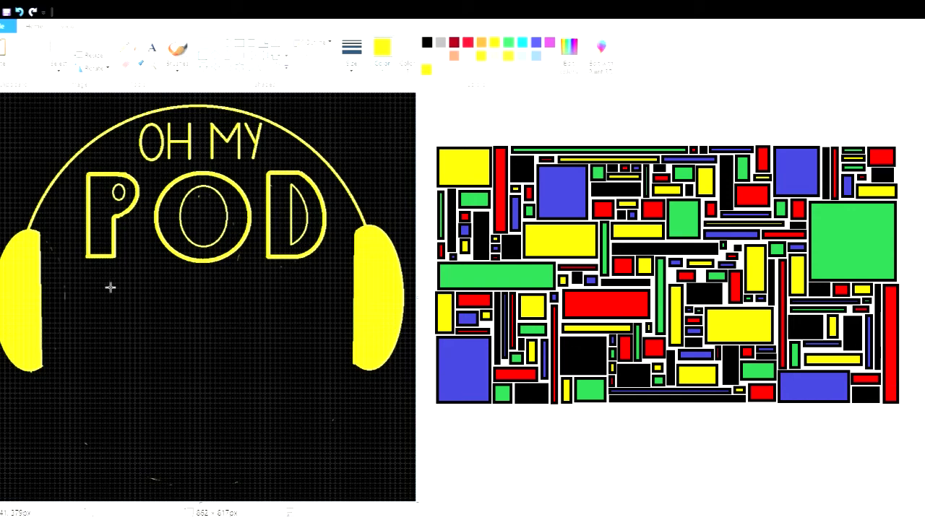
left_click_drag(100, 271, 300, 272)
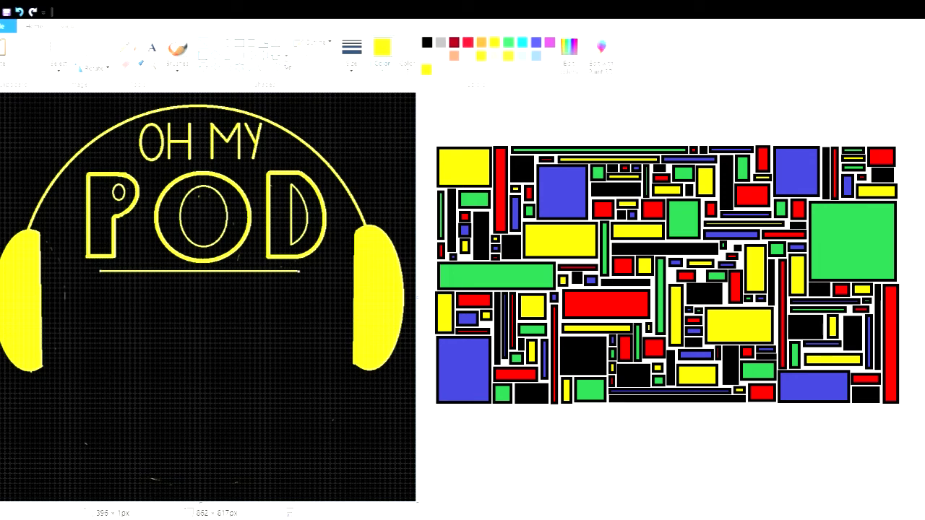
left_click_drag(152, 288, 270, 418)
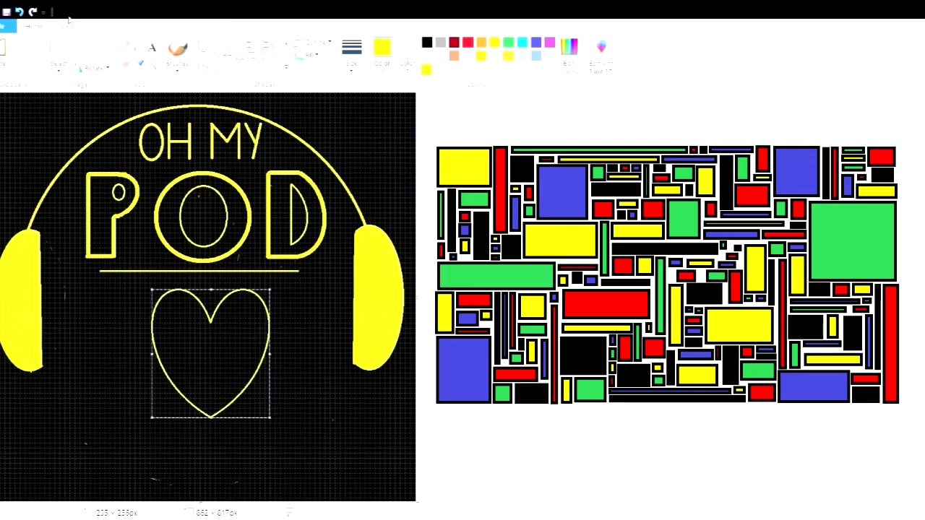
left_click(116, 131)
left_click(138, 48)
left_click(232, 363)
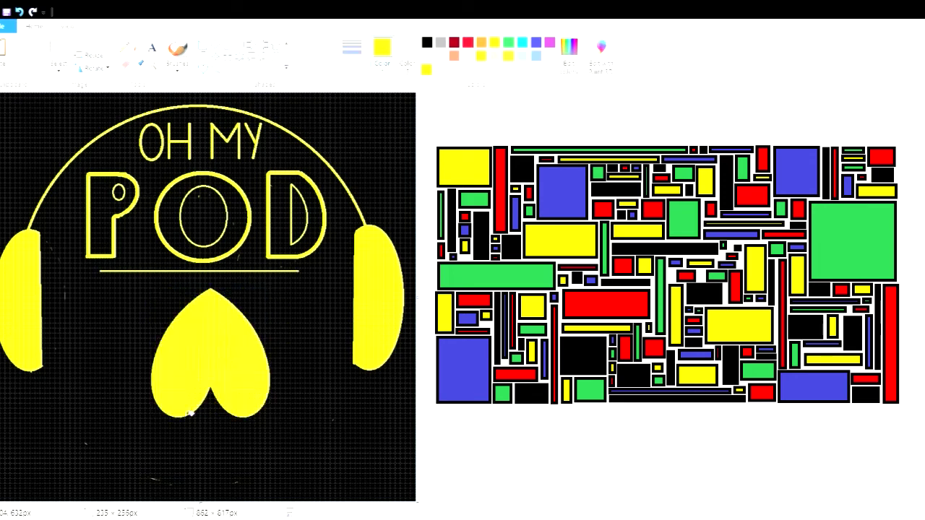
key("ctrl+z")
key("ctrl+z")
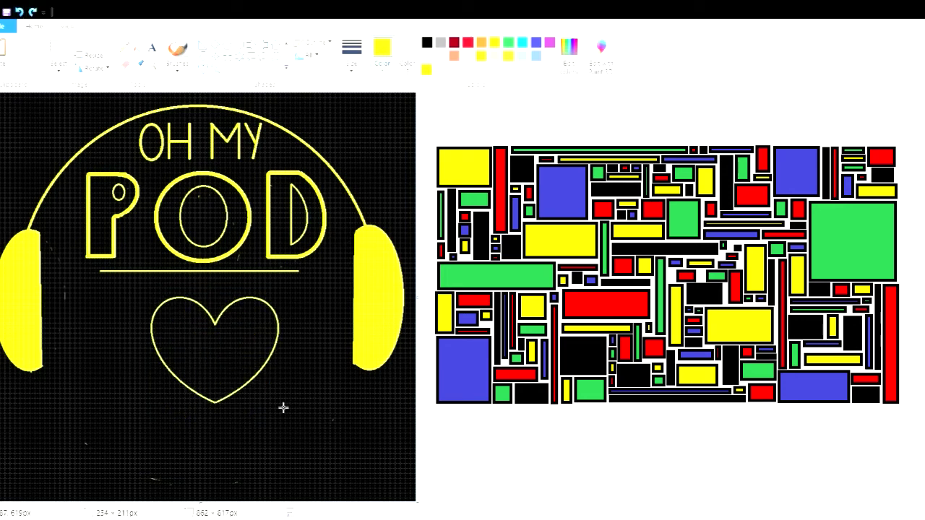
- Draw a yellow heart about 254 × 227 px below the underline, turn it upside down and fill it with yellow
left_click_drag(211, 377, 213, 407)
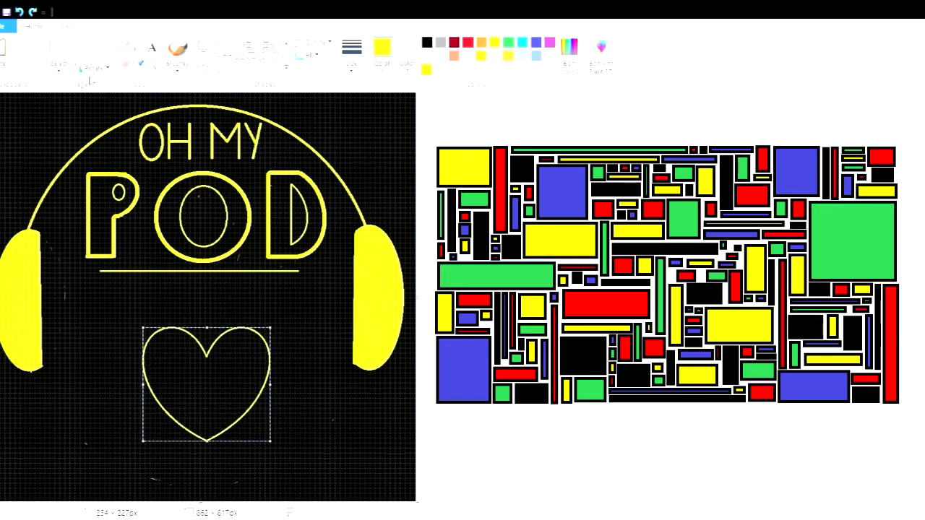
left_click(92, 70)
left_click(115, 131)
left_click(223, 376)
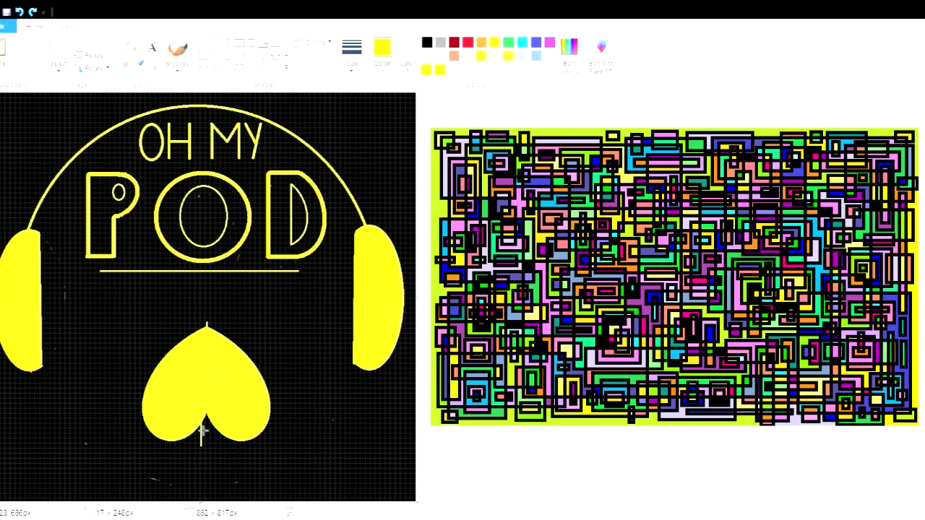
- Draw thicker yellow curves from the heart's upper tip down over both lobes, ending just below the heart
left_click_drag(264, 395, 265, 395)
left_click(352, 56)
left_click(383, 176)
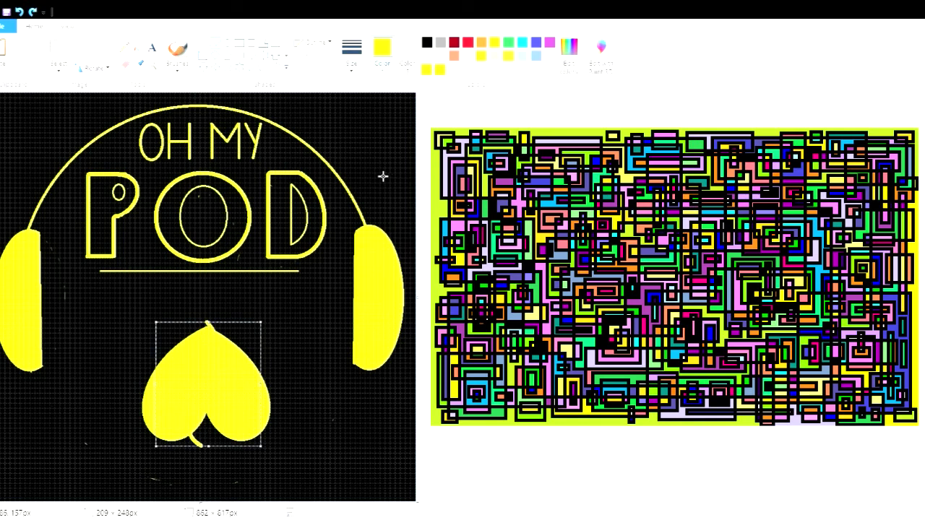
left_click(299, 338)
mouse_move(209, 323)
left_mouse_down()
mouse_move(220, 330)
mouse_move(260, 448)
mouse_move(238, 449)
left_mouse_up()
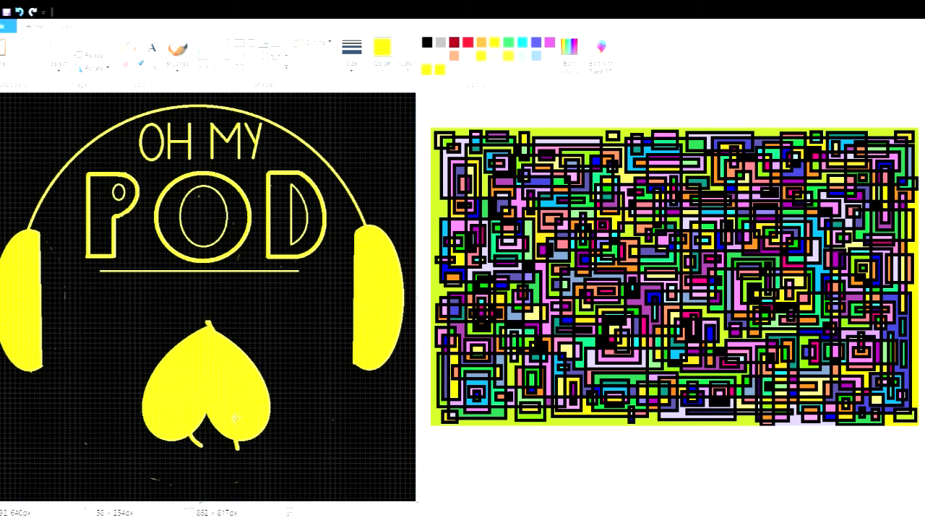
left_click_drag(209, 322, 270, 449)
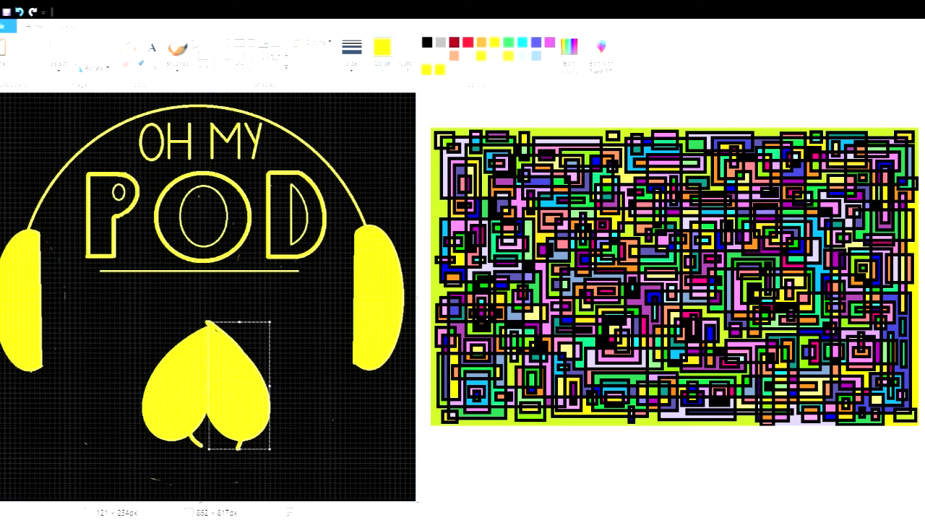
- Join the two curve ends under the heart with a yellow line about 78 px long and fill the enclosed notch with yellow
left_click_drag(201, 446, 240, 449)
left_click(139, 47)
left_click(217, 437)
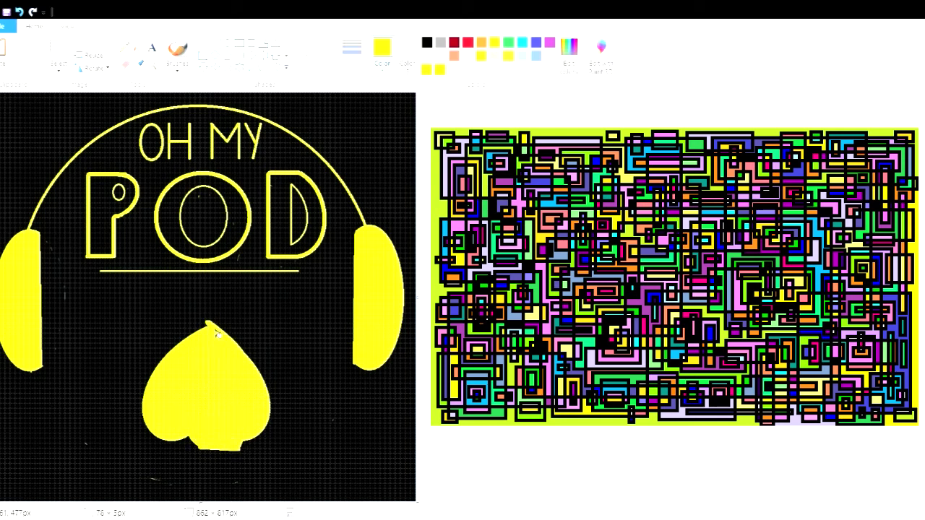
- Reshape the yellow heart into a flame by rounding its lower sides, filling the gaps and adding jagged tips along its upper edges
left_click(178, 49)
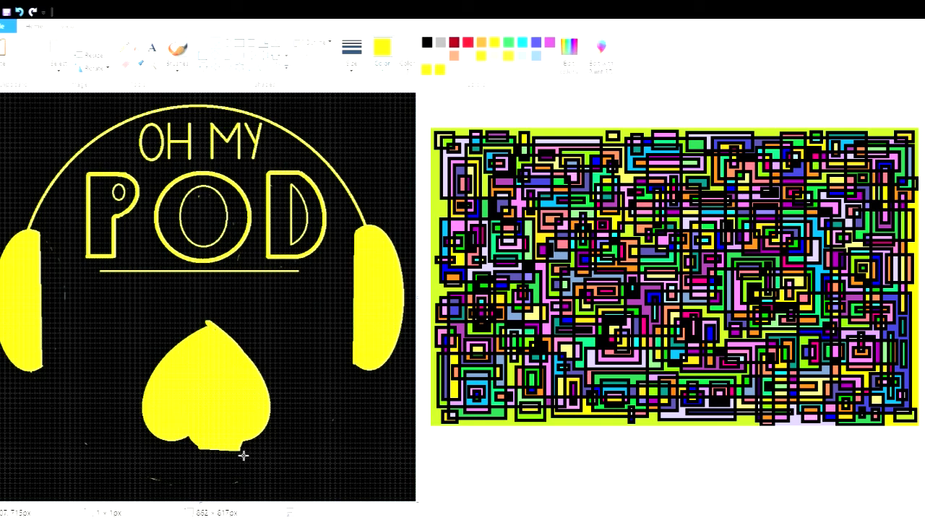
left_click_drag(243, 456, 272, 395)
left_click(240, 251)
left_click_drag(209, 454, 160, 438)
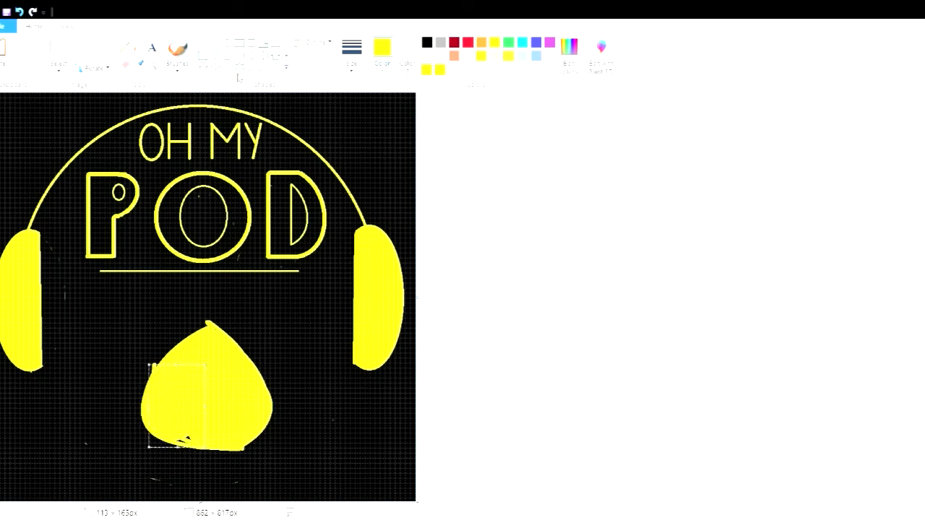
left_click(139, 48)
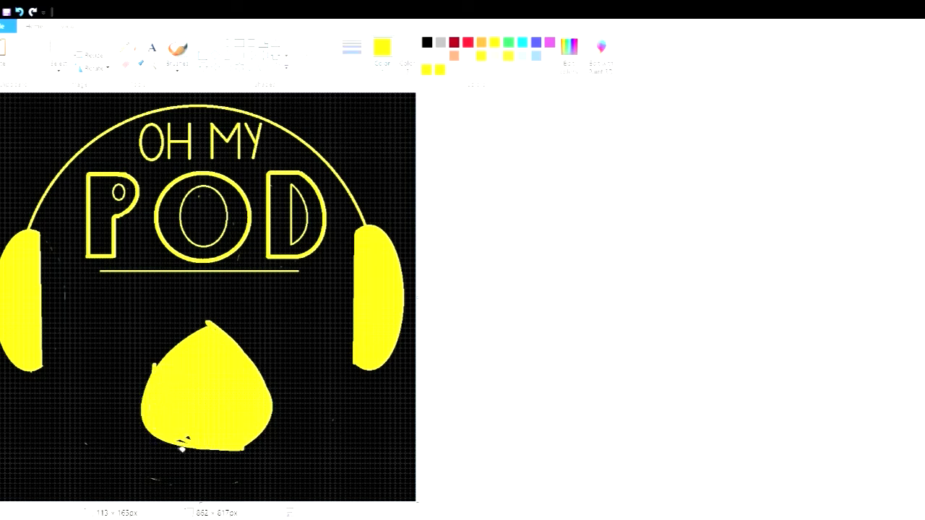
- Draw three outlined yellow logs under the flame, two slanting outward and a short one in the middle, with closed outer ends
left_click_drag(110, 461, 175, 446)
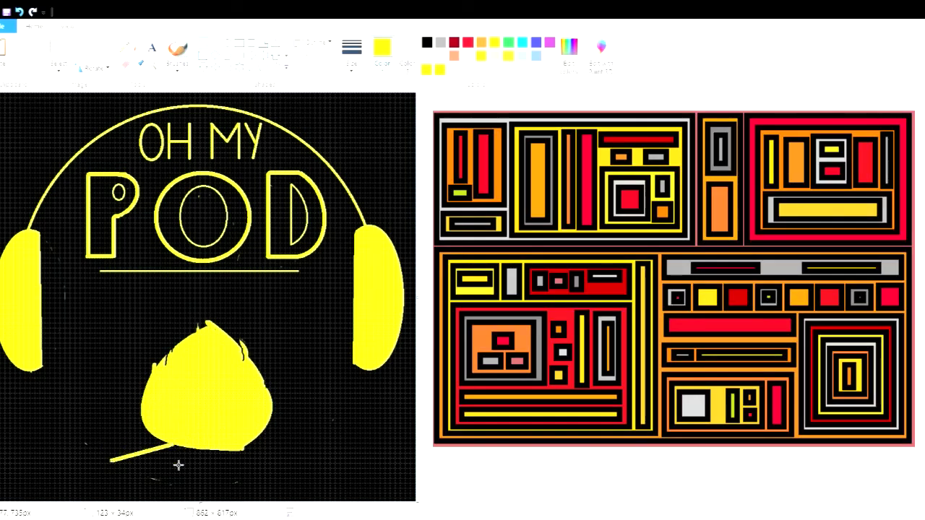
left_click_drag(246, 446, 292, 459)
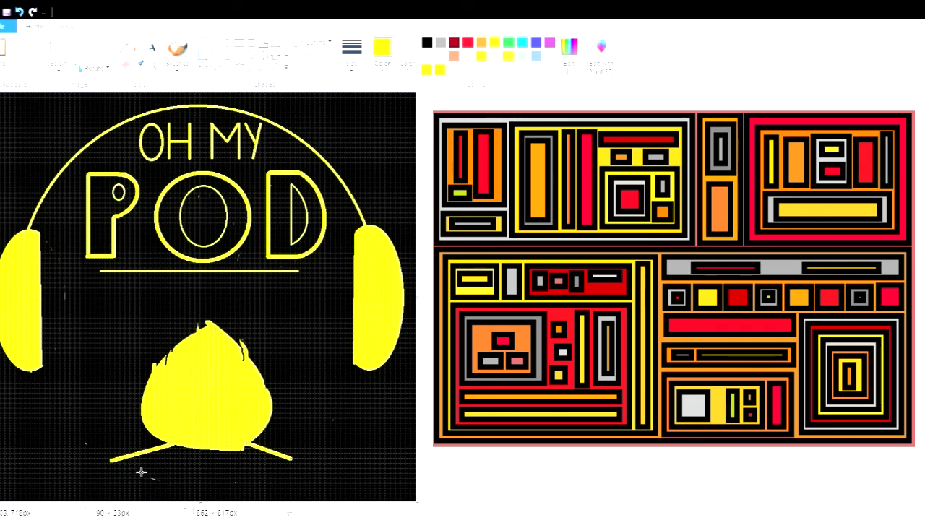
mouse_move(133, 468)
left_mouse_down()
mouse_move(199, 448)
mouse_move(279, 469)
left_mouse_up()
mouse_move(200, 450)
left_mouse_down()
mouse_move(203, 469)
mouse_move(223, 468)
left_mouse_up()
mouse_move(112, 461)
left_mouse_down()
mouse_move(135, 469)
mouse_move(113, 472)
left_mouse_up()
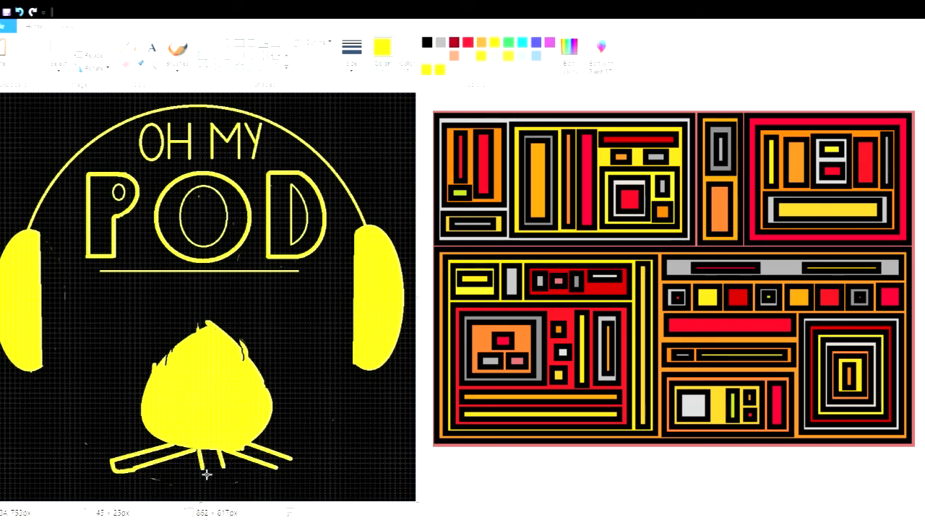
left_click_drag(202, 468, 222, 469)
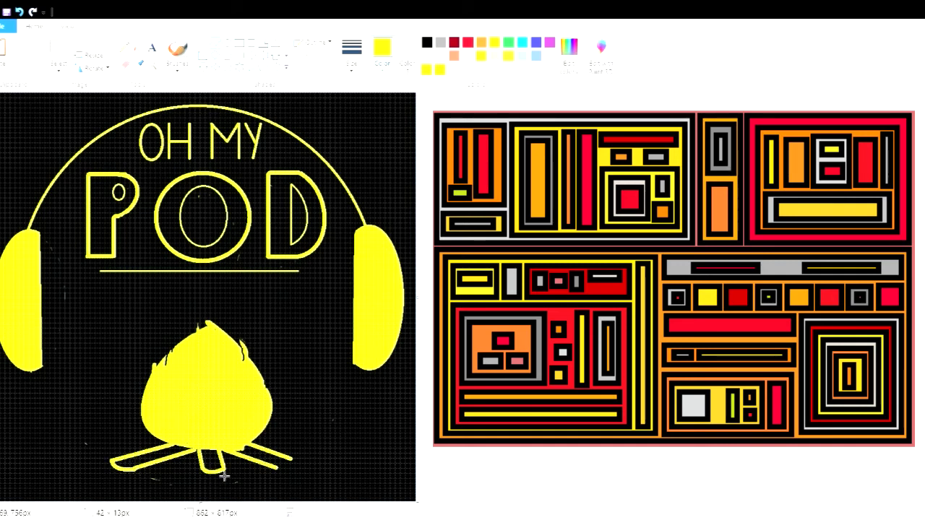
mouse_move(278, 468)
left_mouse_down()
mouse_move(292, 459)
mouse_move(283, 470)
left_mouse_up()
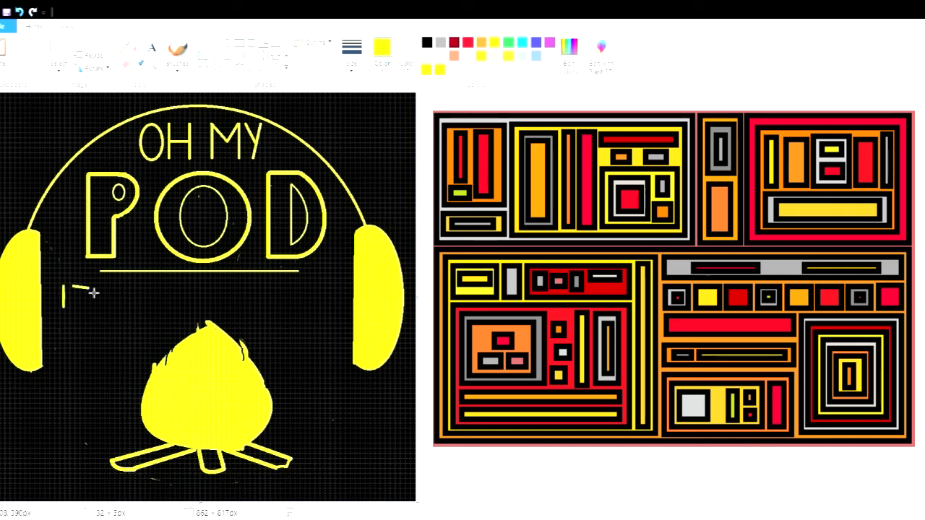
- Hand-letter IT'S BUR in yellow lines and curves between the POD underline and the flame
mouse_move(83, 288)
left_mouse_down()
mouse_move(84, 307)
mouse_move(96, 288)
mouse_move(114, 290)
mouse_move(110, 306)
mouse_move(120, 306)
mouse_move(111, 308)
left_mouse_up()
left_click_drag(151, 284, 150, 310)
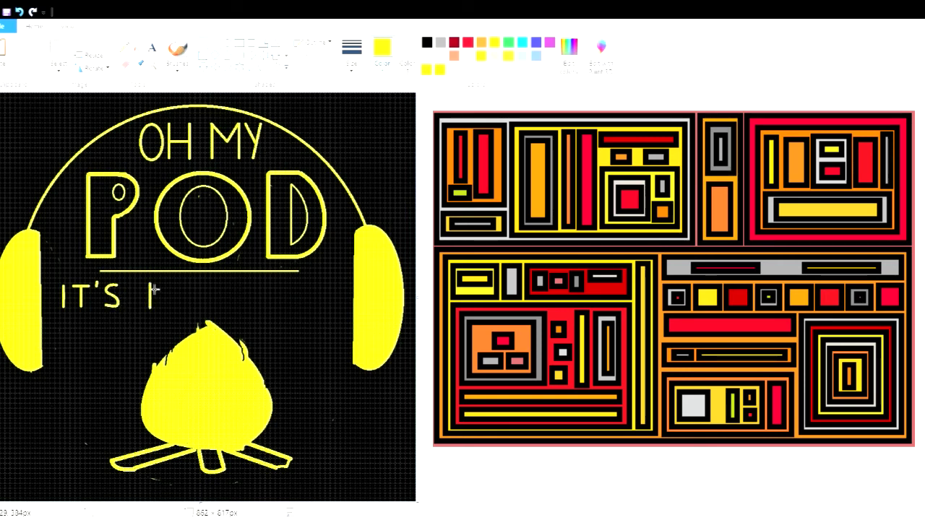
mouse_move(153, 287)
left_mouse_down()
mouse_move(163, 312)
mouse_move(153, 295)
mouse_move(170, 290)
mouse_move(168, 309)
mouse_move(173, 302)
mouse_move(182, 311)
left_mouse_up()
left_click(208, 292)
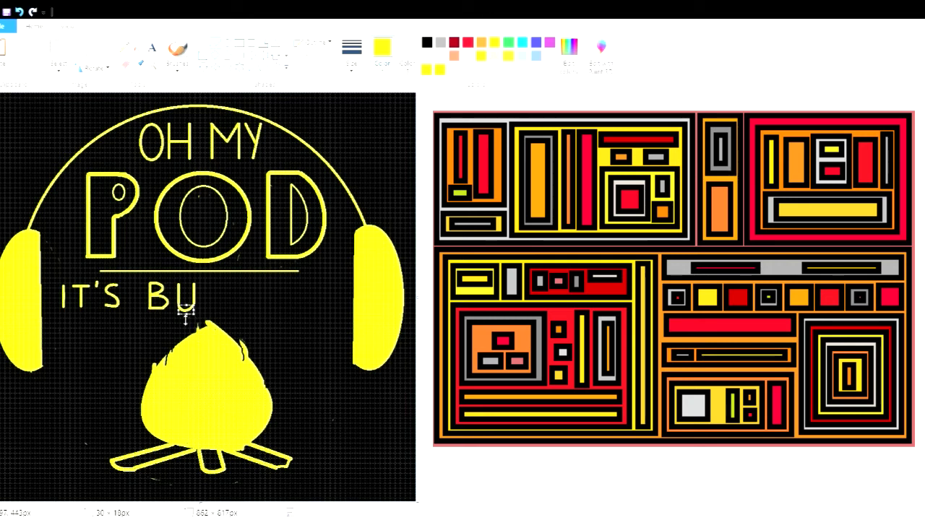
mouse_move(210, 308)
left_mouse_down()
mouse_move(208, 284)
mouse_move(209, 314)
mouse_move(228, 314)
mouse_move(213, 300)
left_mouse_up()
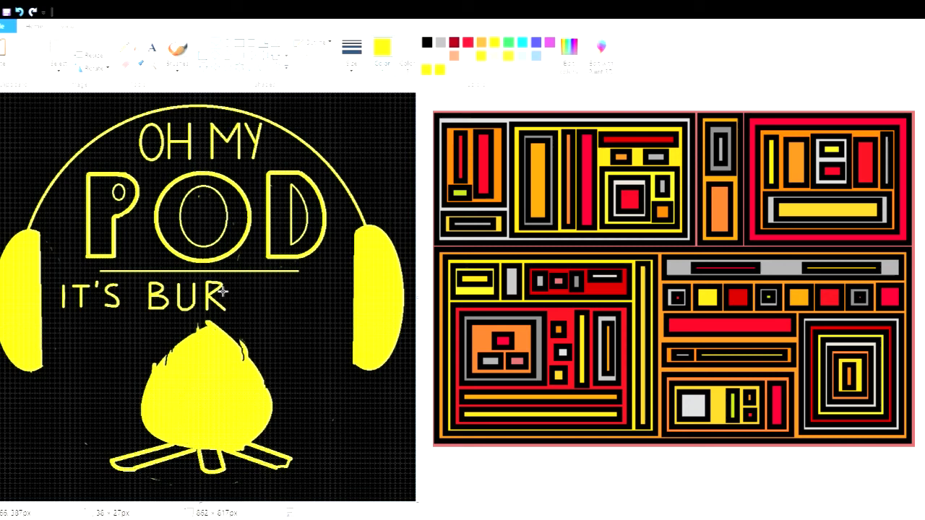
left_click(245, 310)
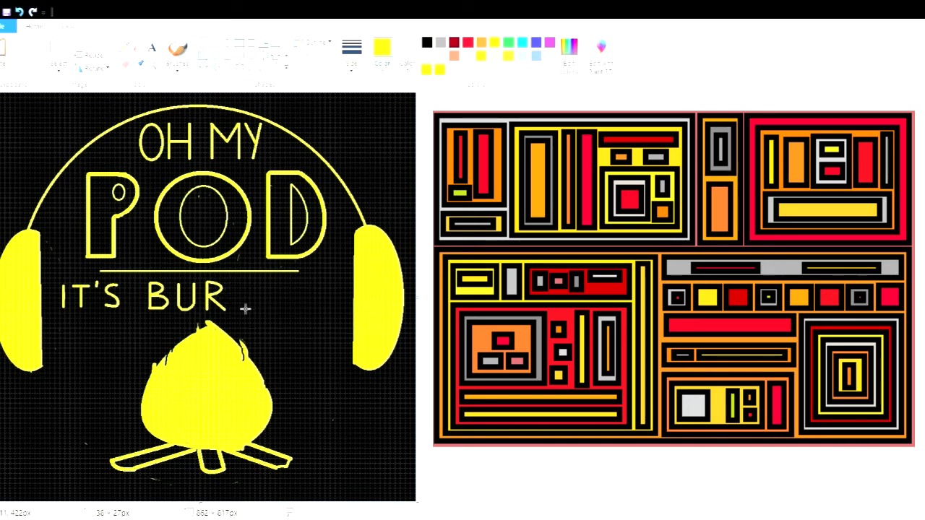